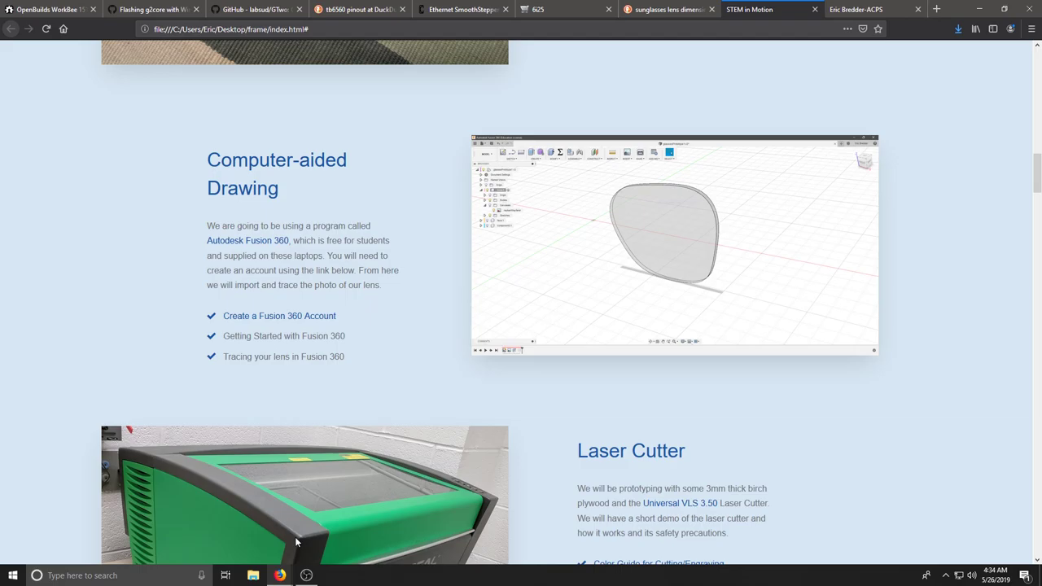
# Bring up the Firefox tab with Autodesk's free Fusion 360 for students and educators page.
pyautogui.moveTo(279, 575)
pyautogui.click(337, 524)
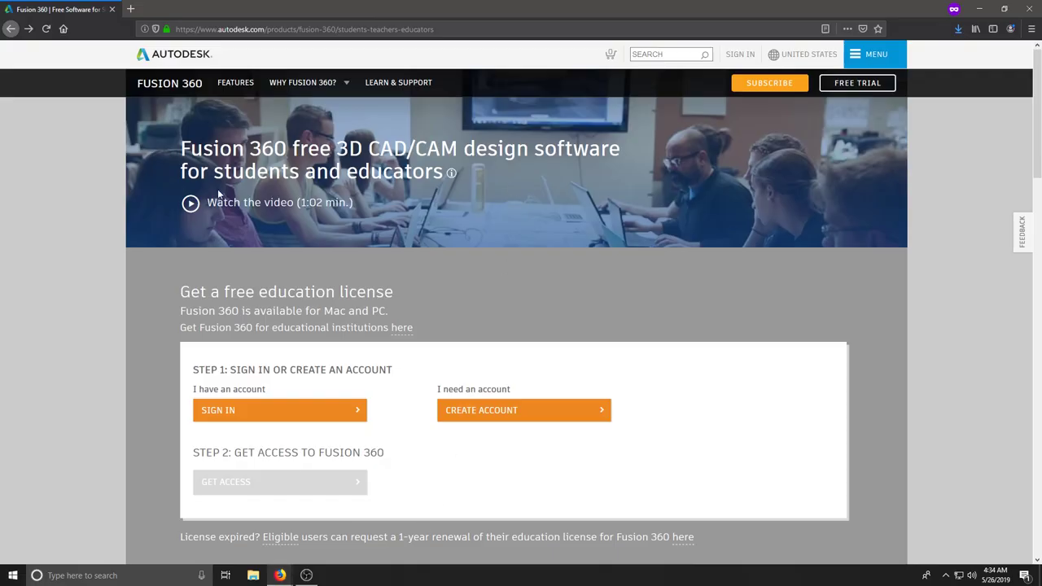
pyautogui.moveTo(213, 174); pyautogui.dragTo(445, 186)
pyautogui.click(447, 185)
pyautogui.click(119, 575)
pyautogui.write('fusion')
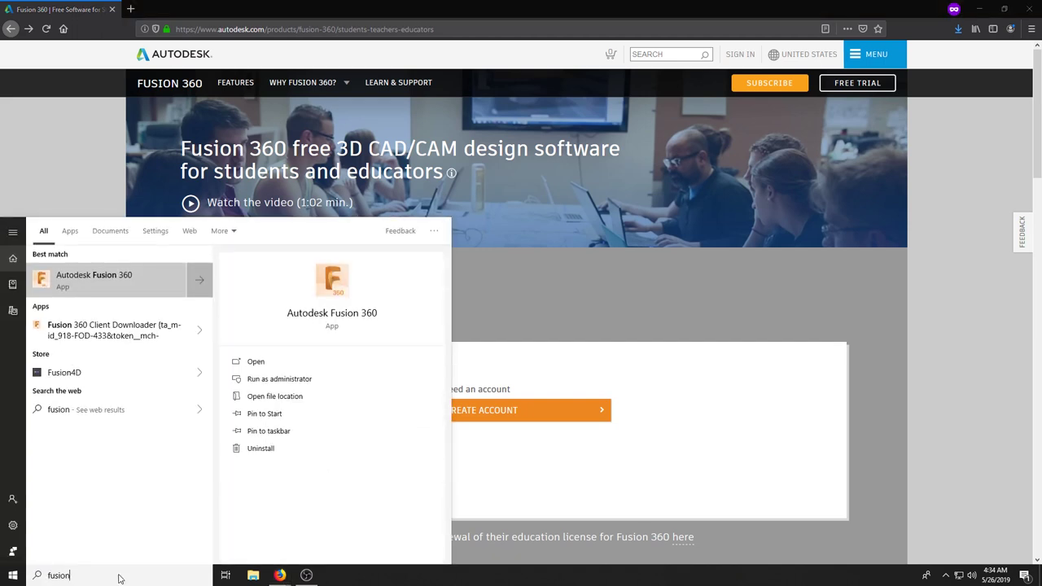
pyautogui.click(470, 502)
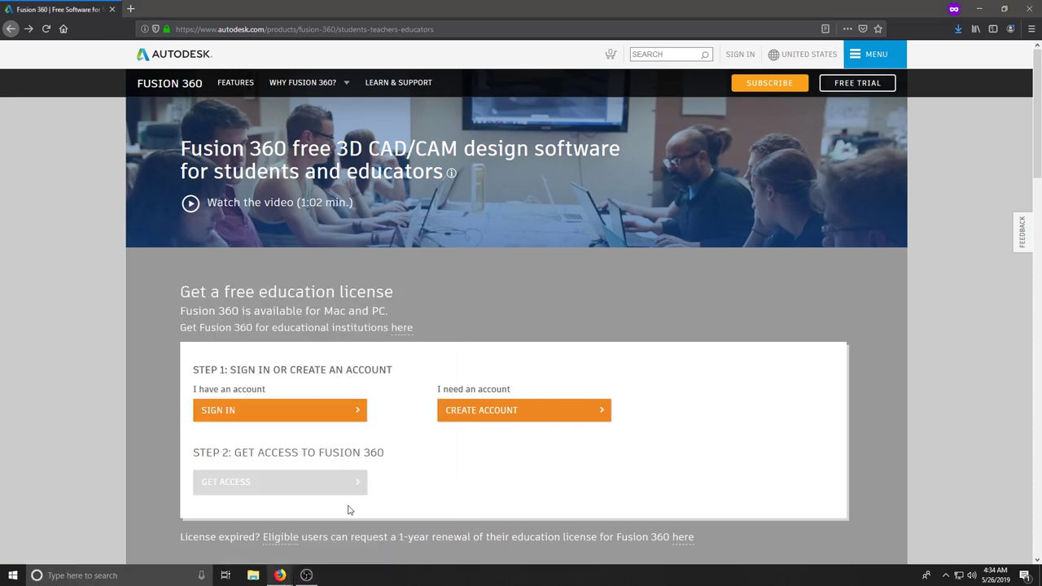
# Start an Autodesk education account, then launch Fusion 360 by searching 'fusion' in Windows.
pyautogui.click(456, 409)
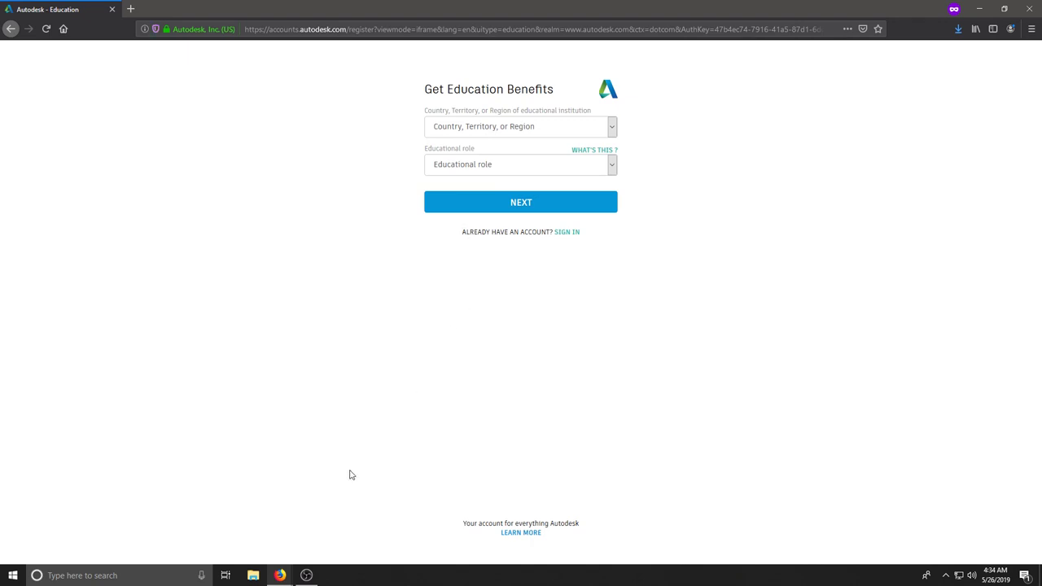
pyautogui.click(126, 575)
pyautogui.write('fusion')
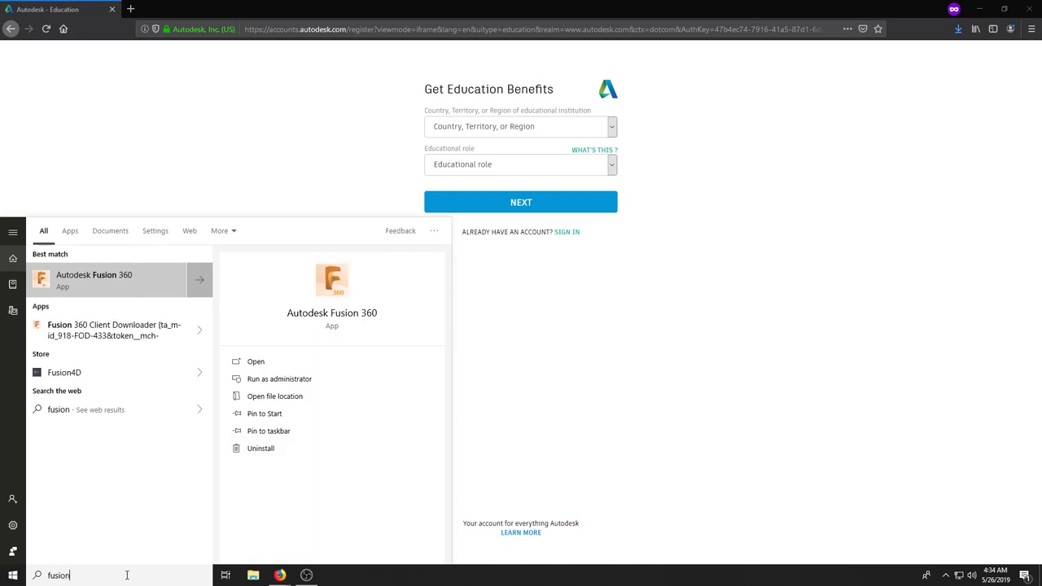
pyautogui.press('Return')
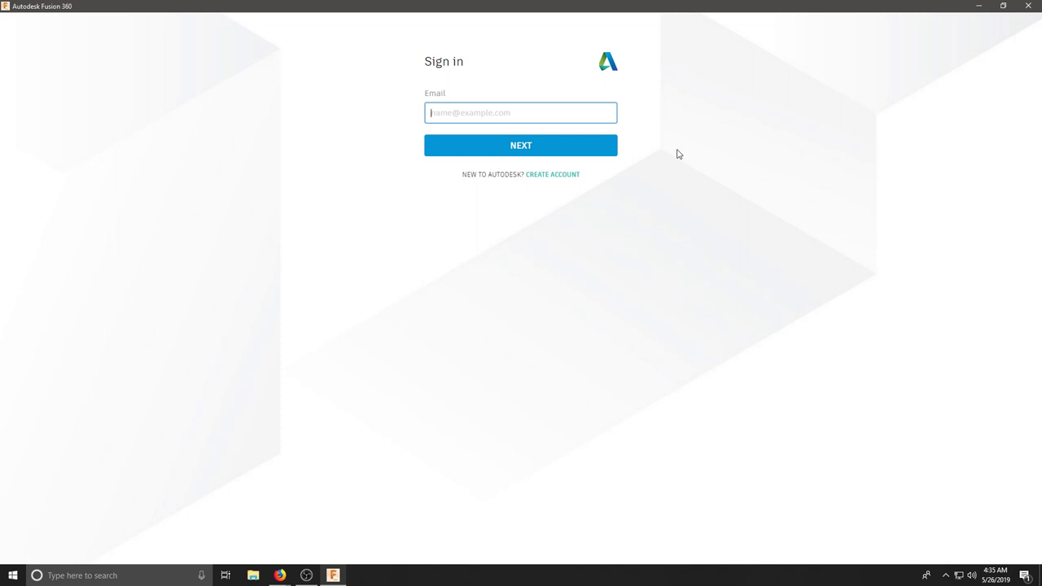
# Sign in to Fusion 360 with the account e-mail and password.
pyautogui.press('Return')
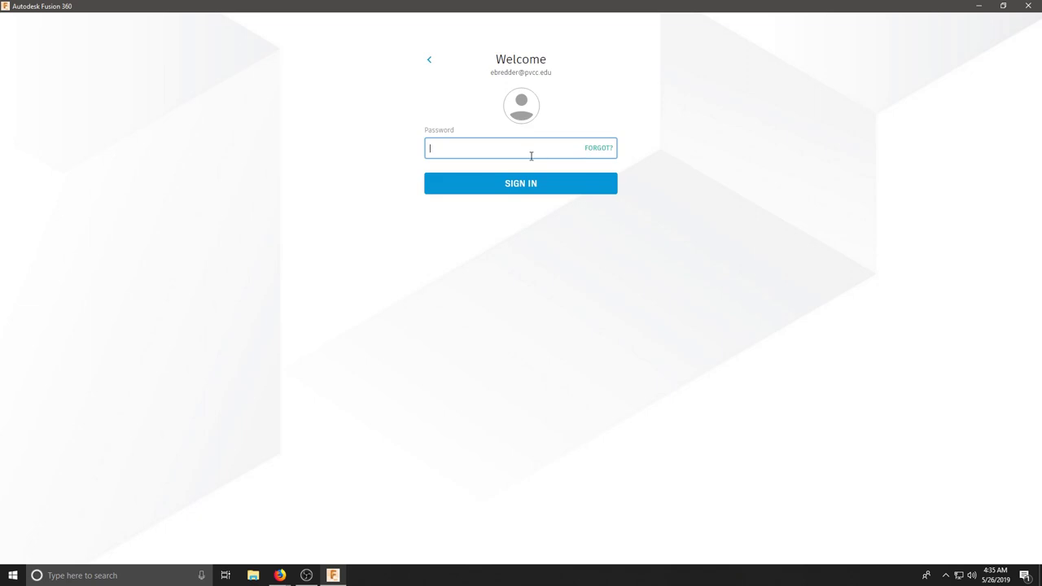
pyautogui.write('********')
pyautogui.press('Return')
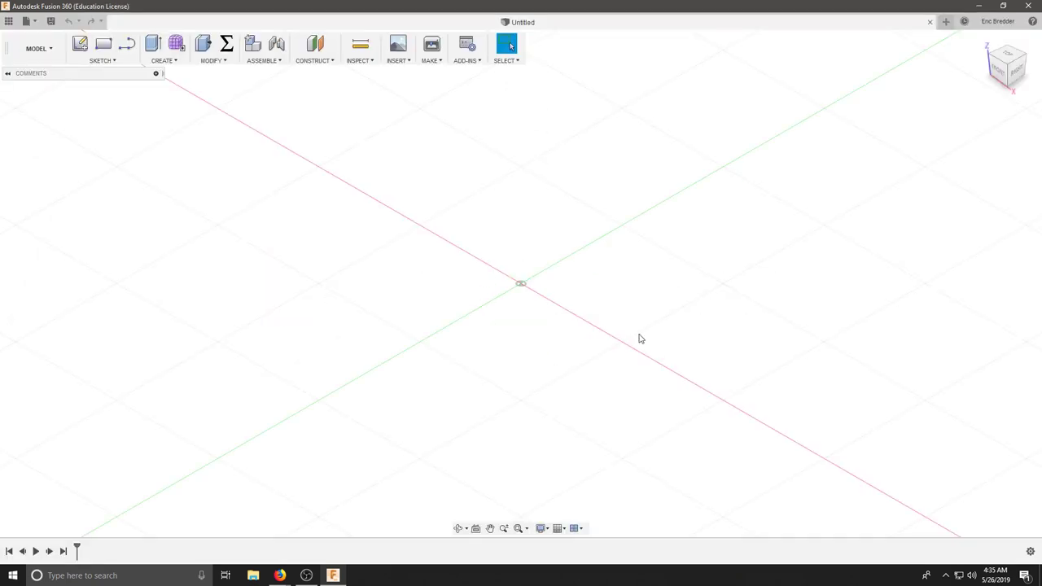
# In Preferences, set default modeling orientation to Z up and Pan, Zoom, Orbit shortcuts to Inventor.
pyautogui.click(997, 25)
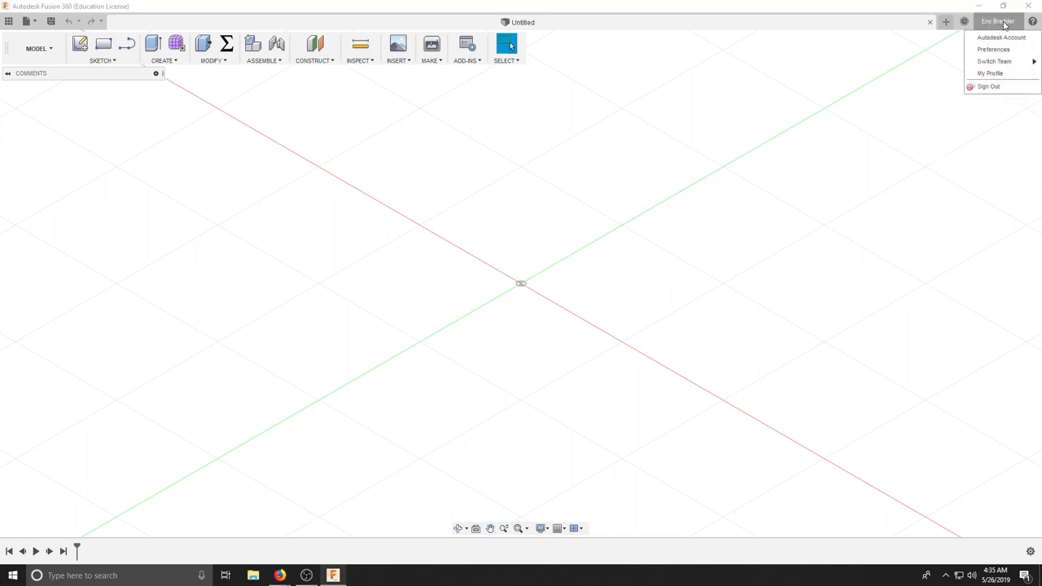
pyautogui.click(993, 49)
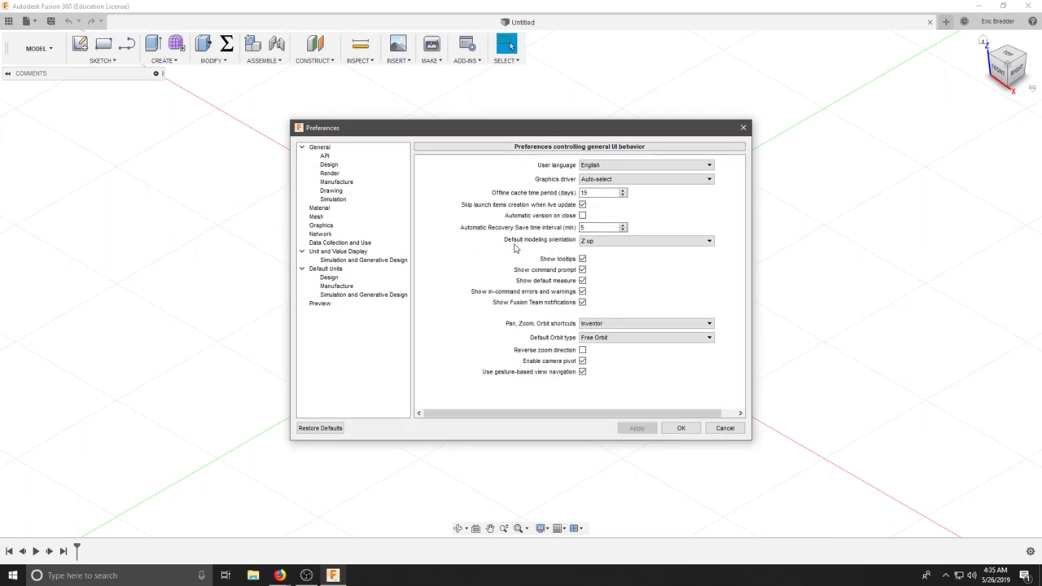
pyautogui.click(626, 243)
pyautogui.click(598, 259)
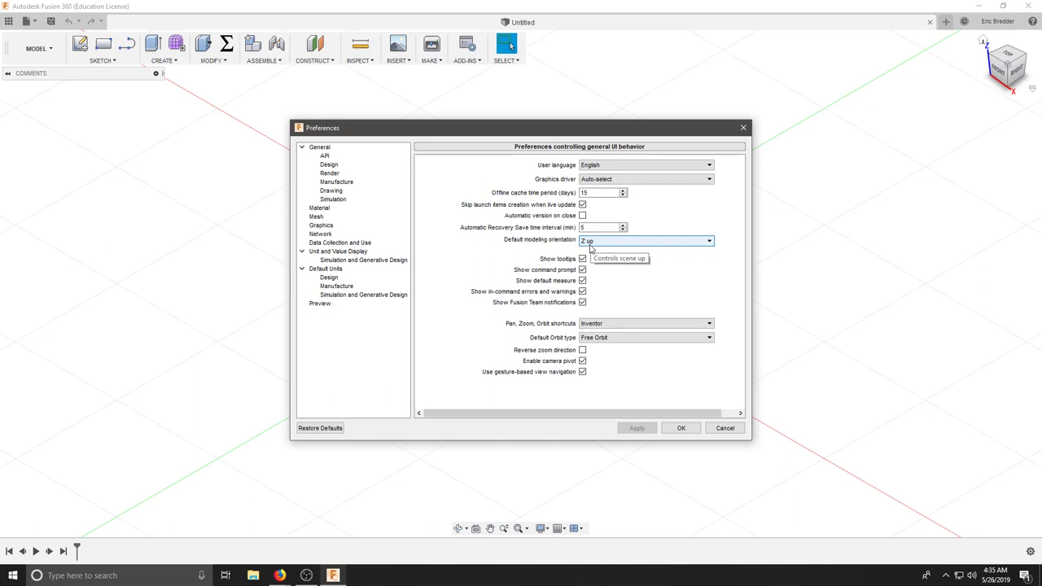
pyautogui.click(604, 324)
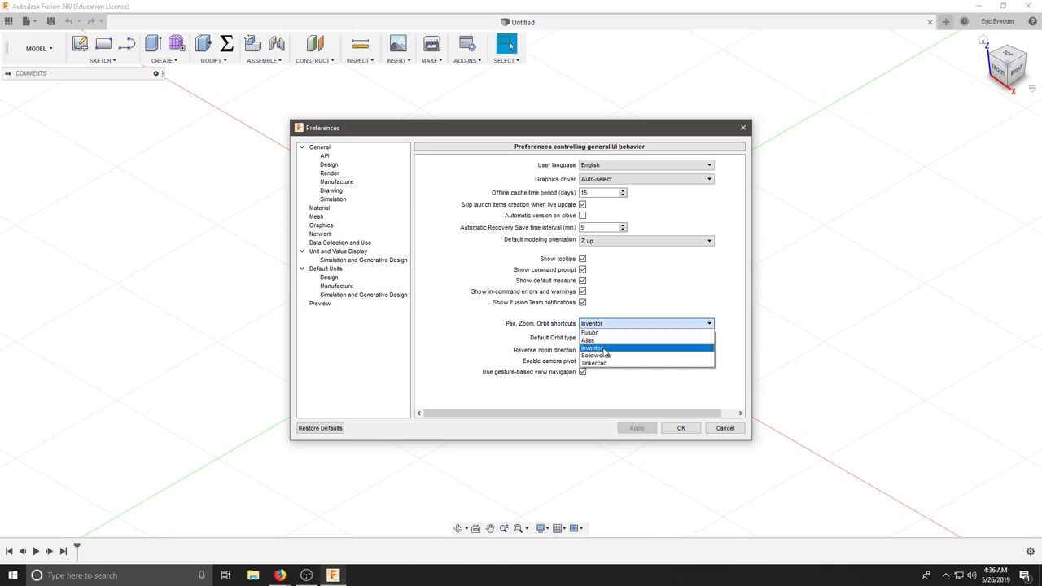
pyautogui.click(598, 348)
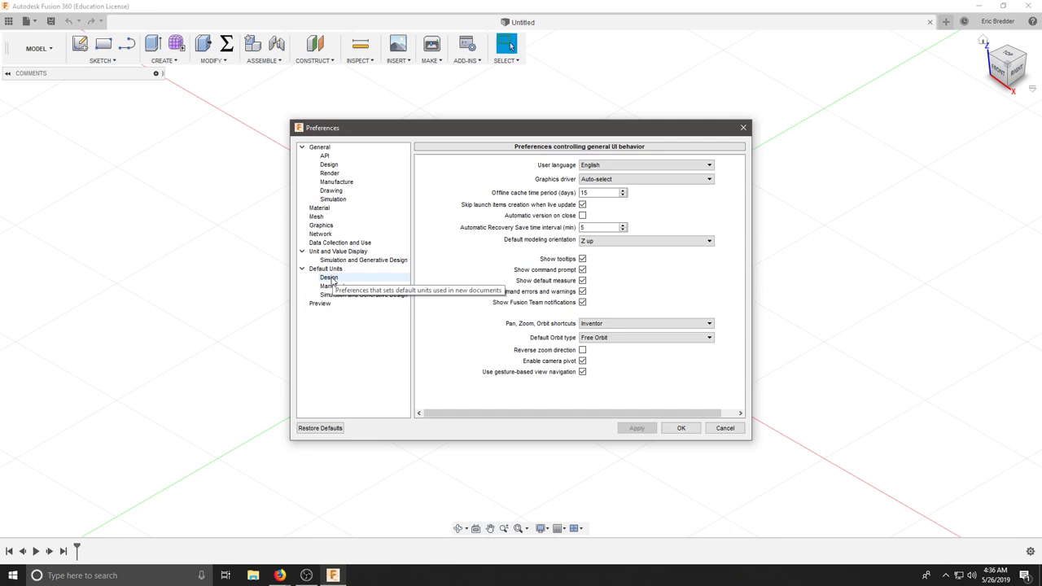
# Set mm as the default unit for new designs and confirm Preferences with OK.
pyautogui.click(330, 278)
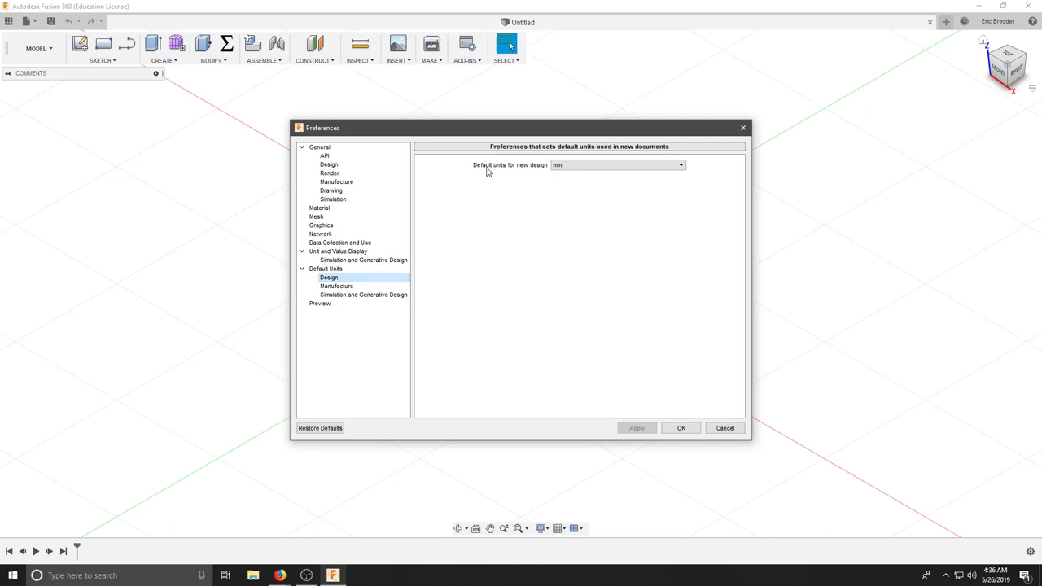
pyautogui.click(551, 166)
pyautogui.click(565, 172)
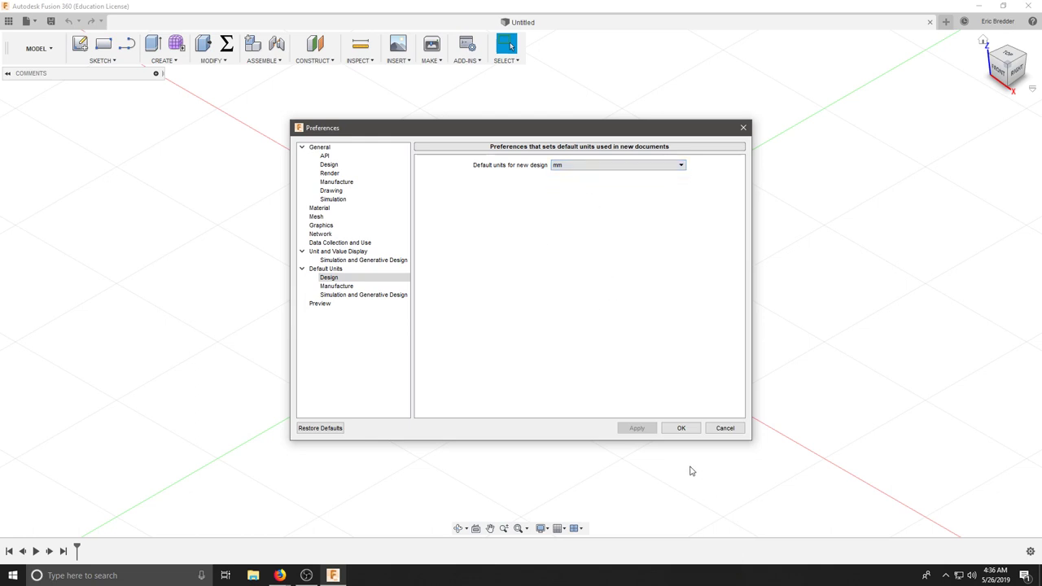
pyautogui.click(680, 428)
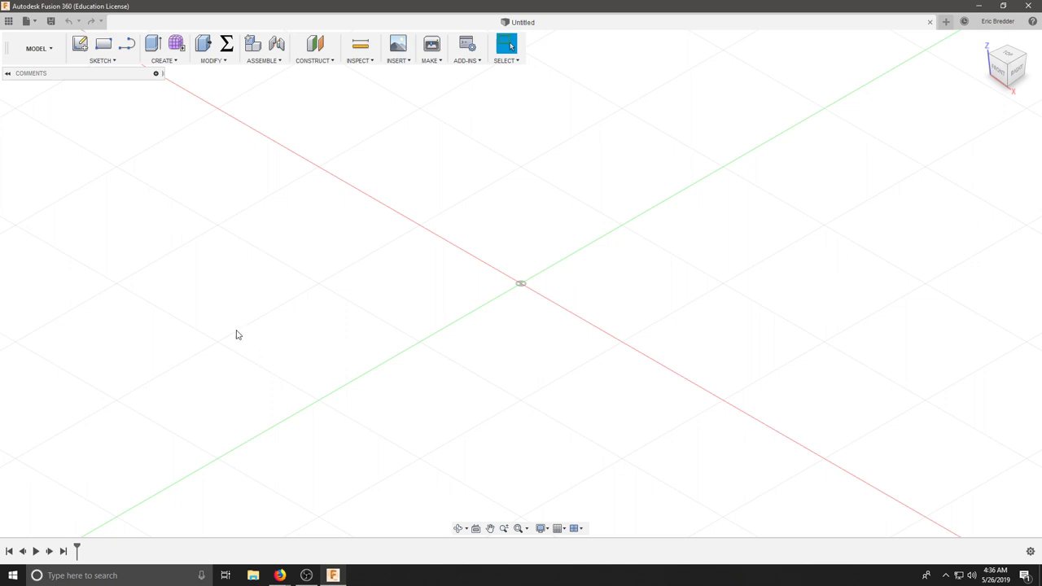
# Show the Data Panel, scroll its project list, and open the CAD151 folder.
pyautogui.click(8, 21)
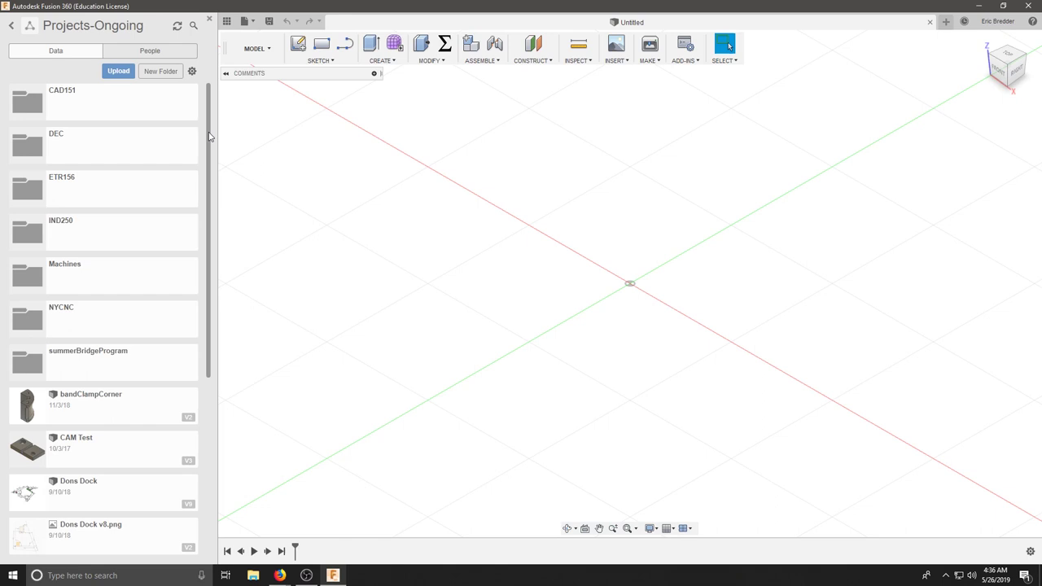
pyautogui.moveTo(209, 132); pyautogui.dragTo(210, 348)
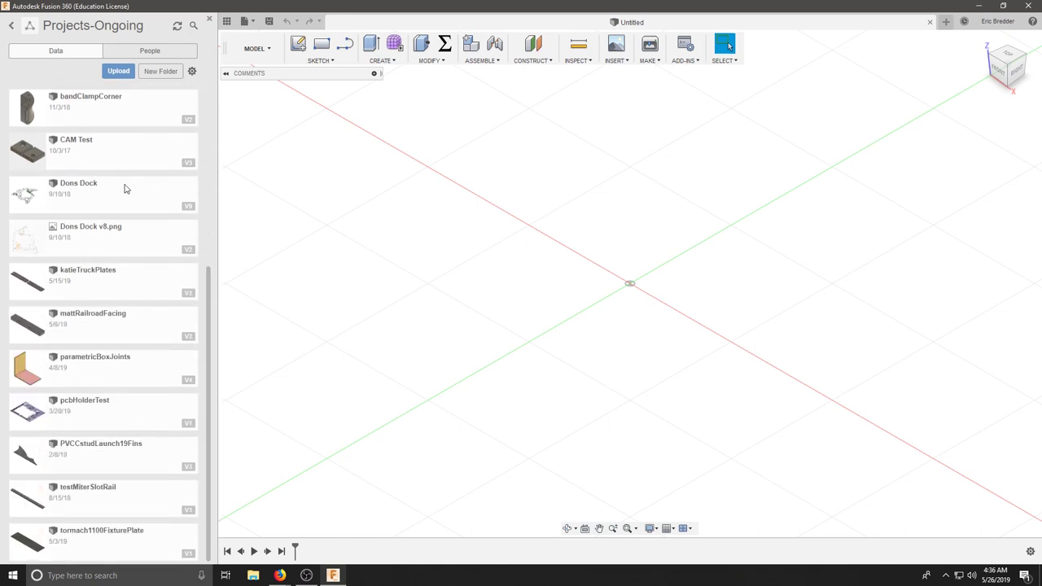
pyautogui.moveTo(212, 301); pyautogui.dragTo(216, 118)
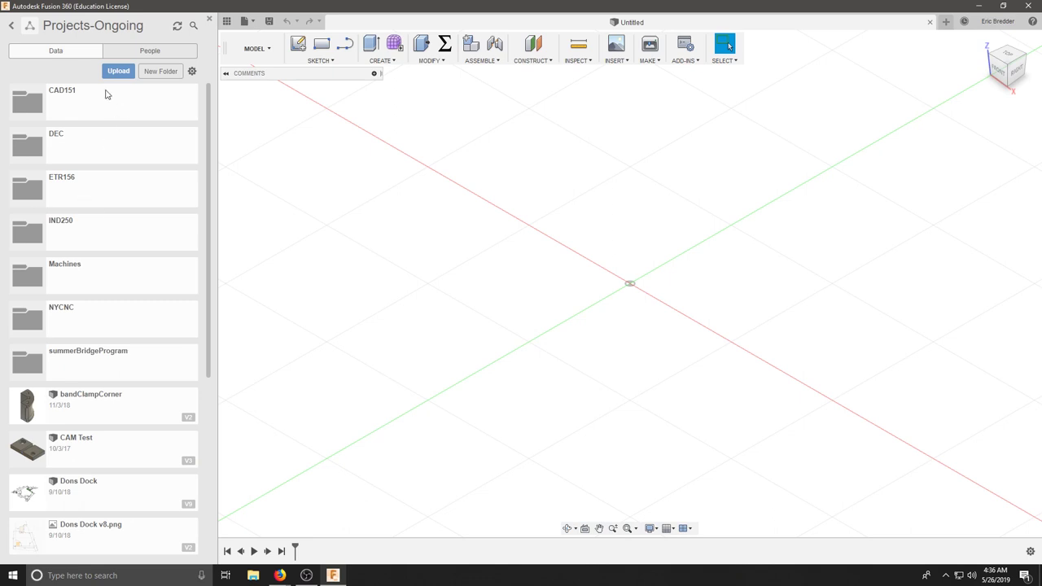
pyautogui.click(79, 99)
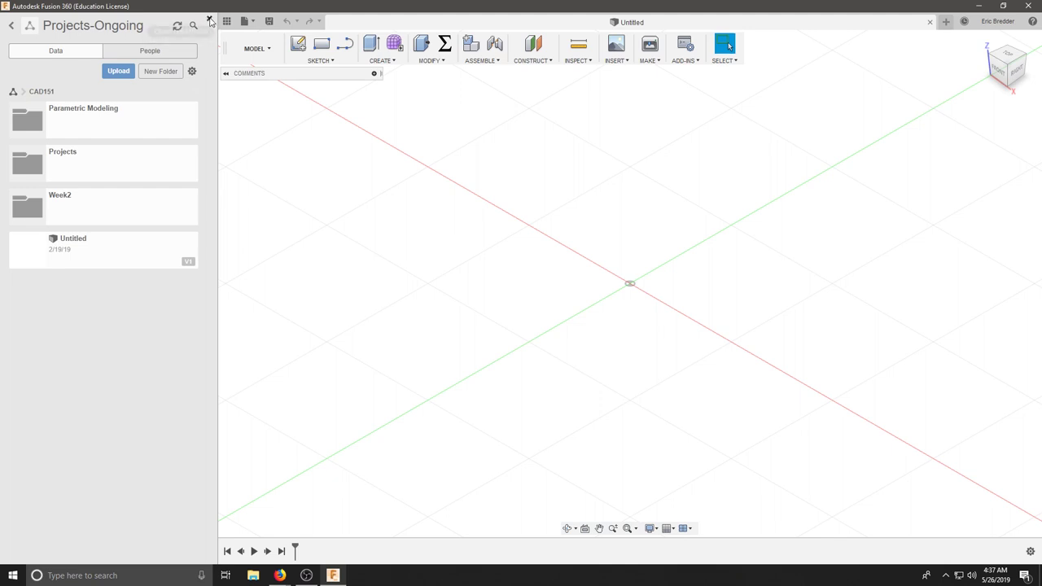
# Close the Data Panel and review the workspace list, staying in MODEL.
pyautogui.click(209, 20)
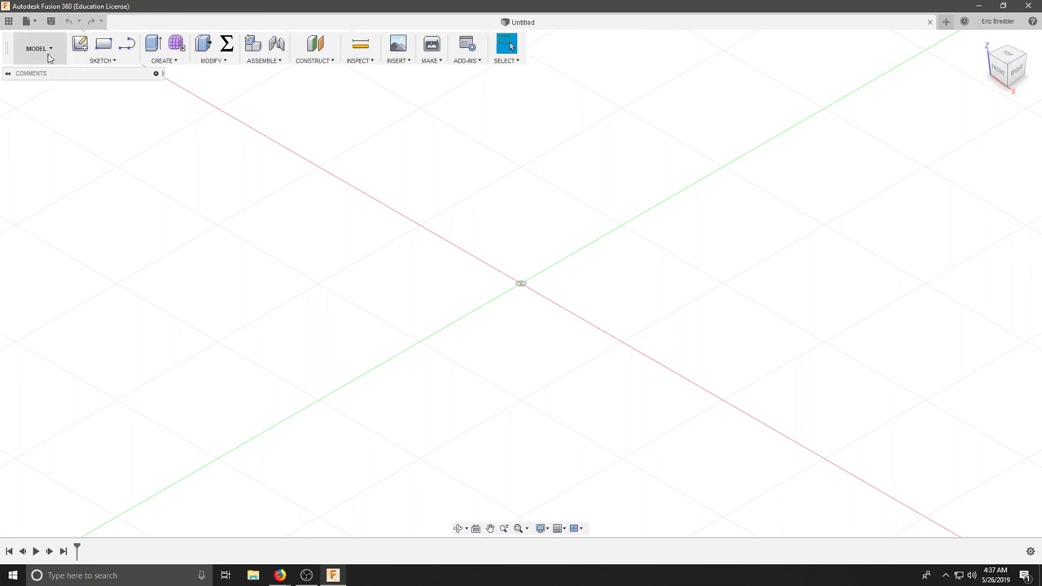
pyautogui.click(45, 51)
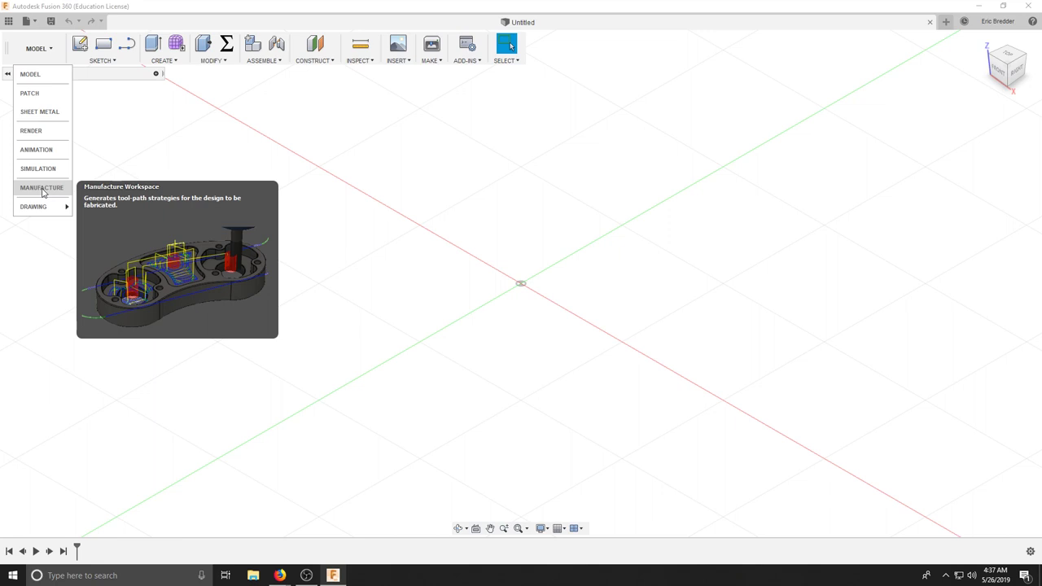
pyautogui.click(338, 258)
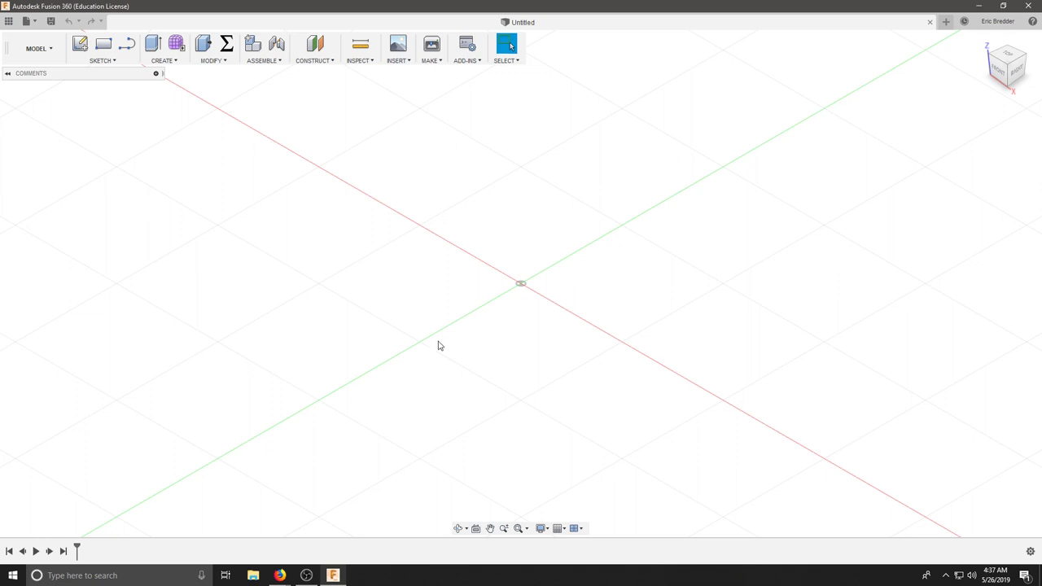
# Look through the navigation bar's Orbit choices and Zoom options.
pyautogui.click(464, 529)
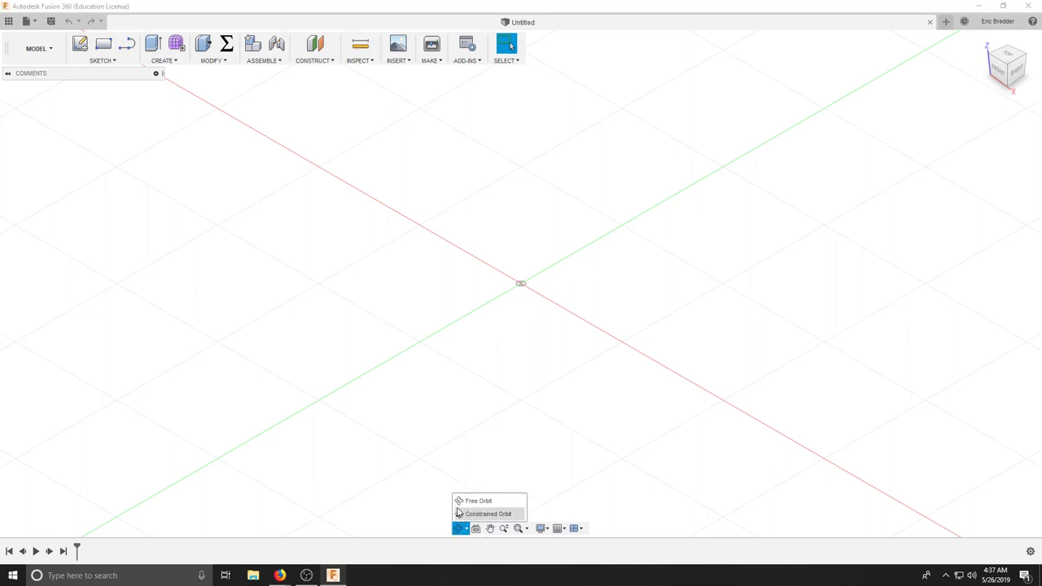
pyautogui.click(423, 528)
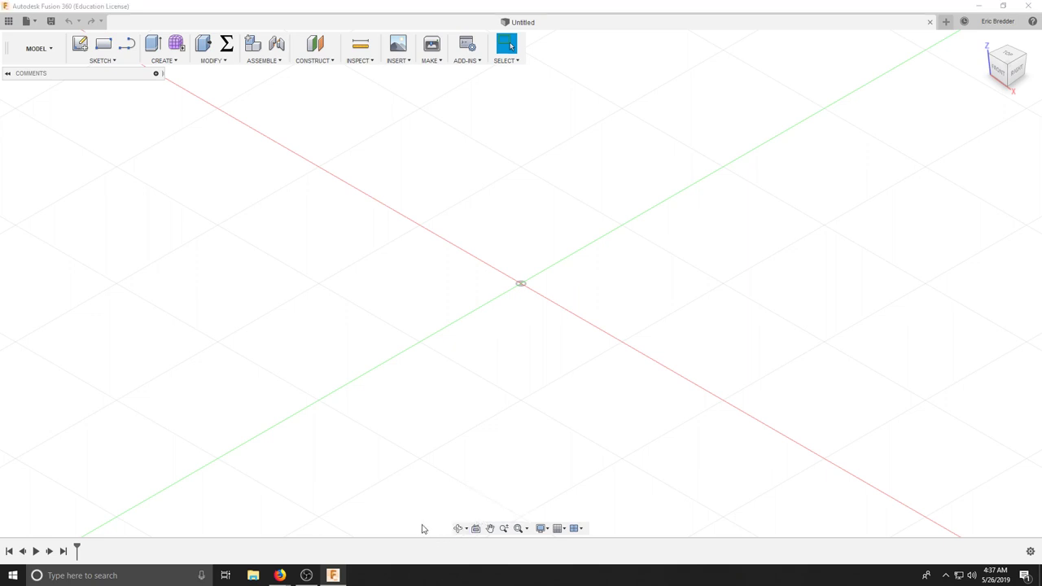
pyautogui.click(503, 529)
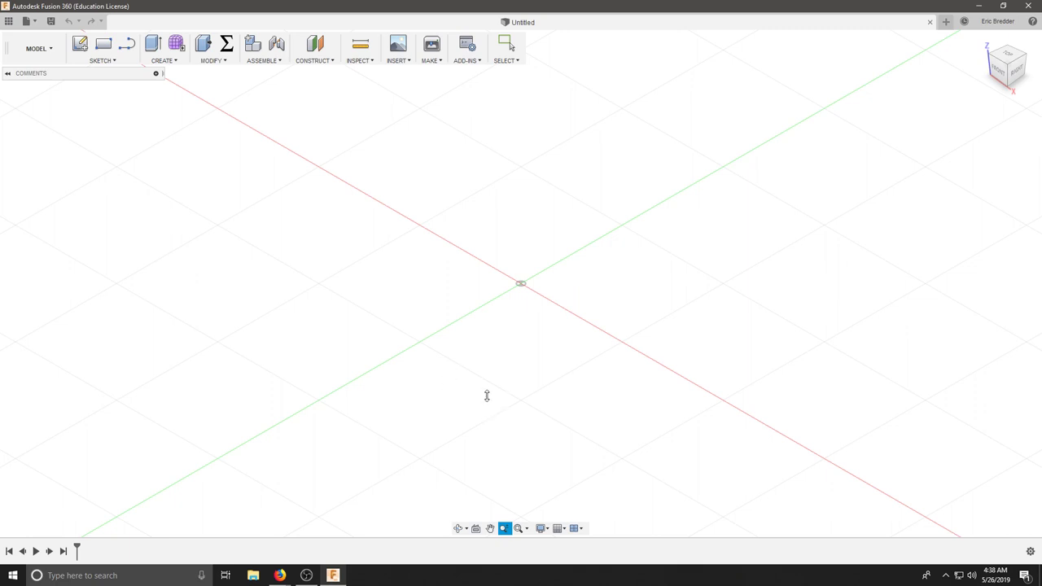
pyautogui.click(526, 530)
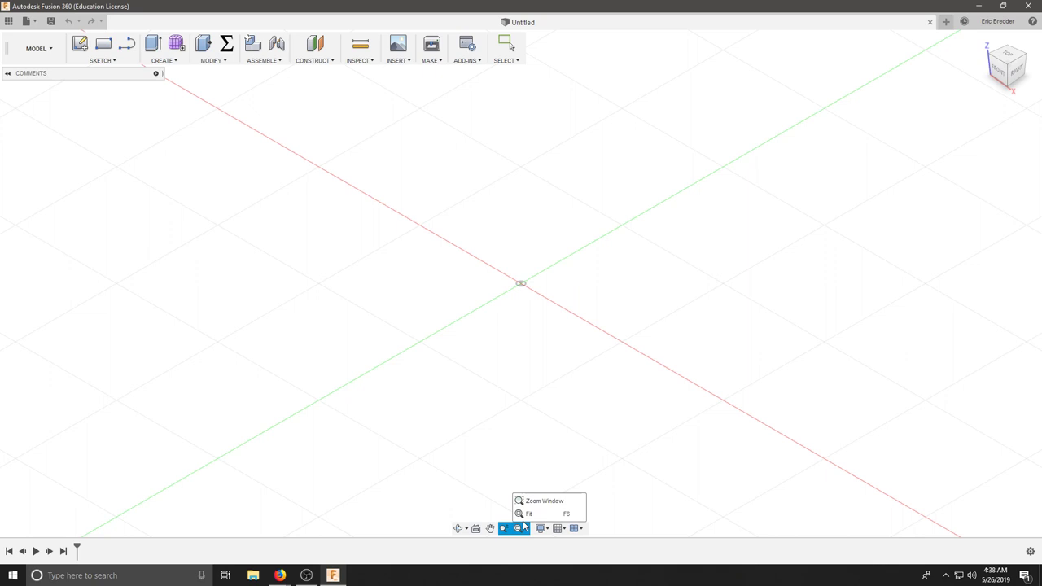
# Browse the Display Settings menu and pick a visual style for the viewport.
pyautogui.click(542, 529)
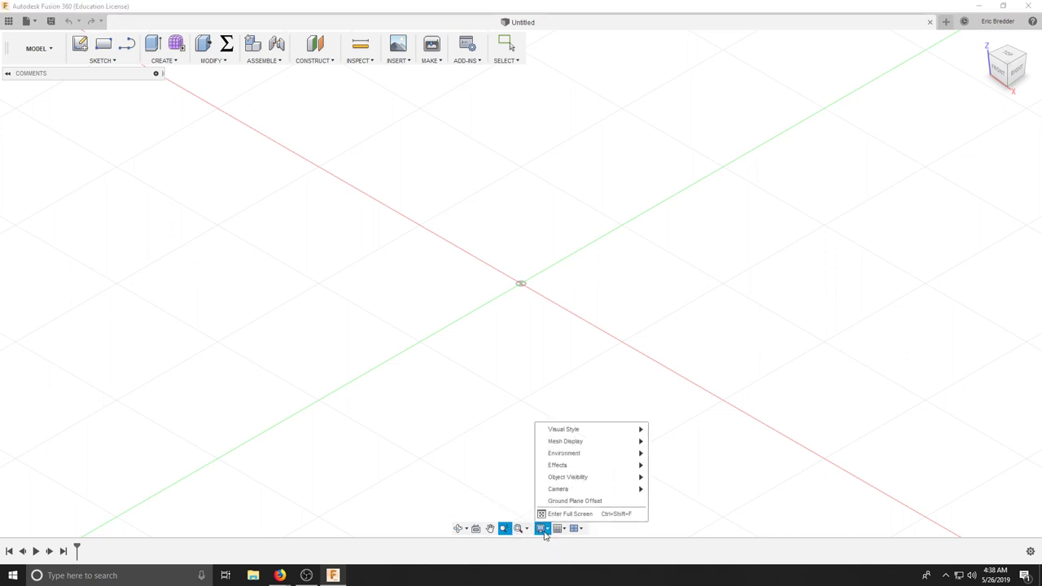
pyautogui.moveTo(582, 430)
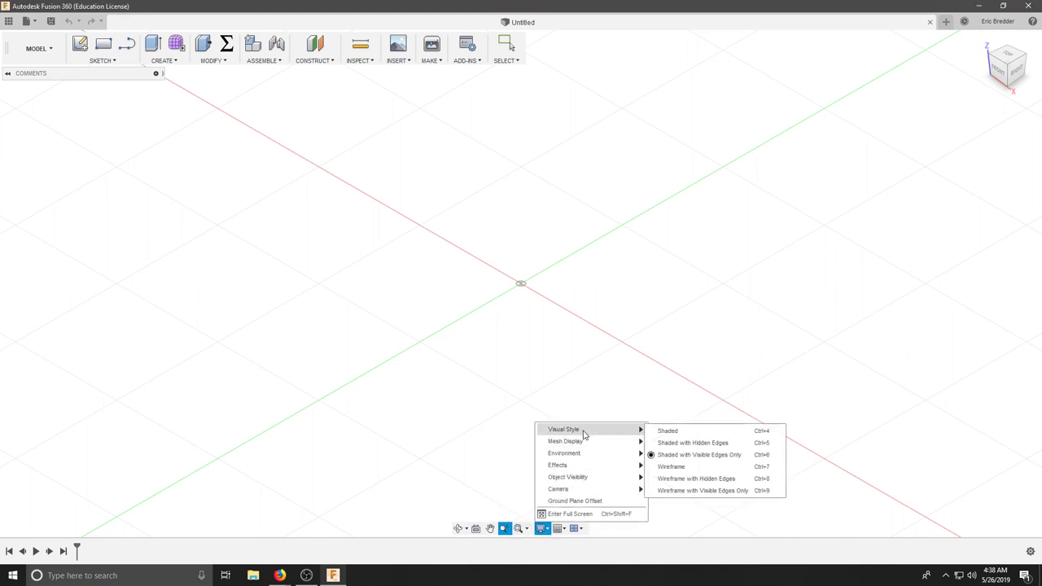
pyautogui.click(674, 445)
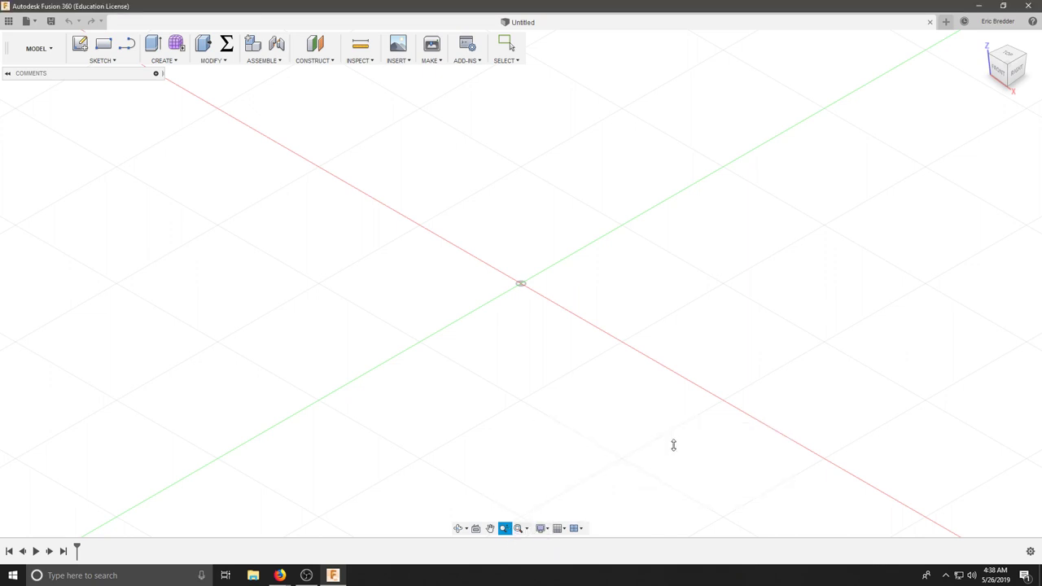
pyautogui.click(542, 528)
pyautogui.moveTo(580, 471)
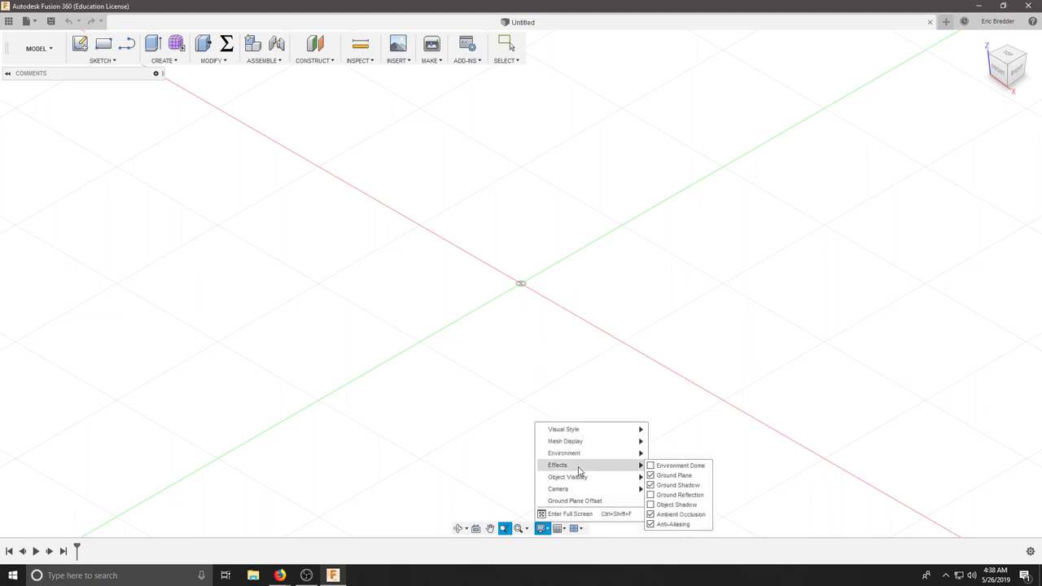
pyautogui.moveTo(584, 493)
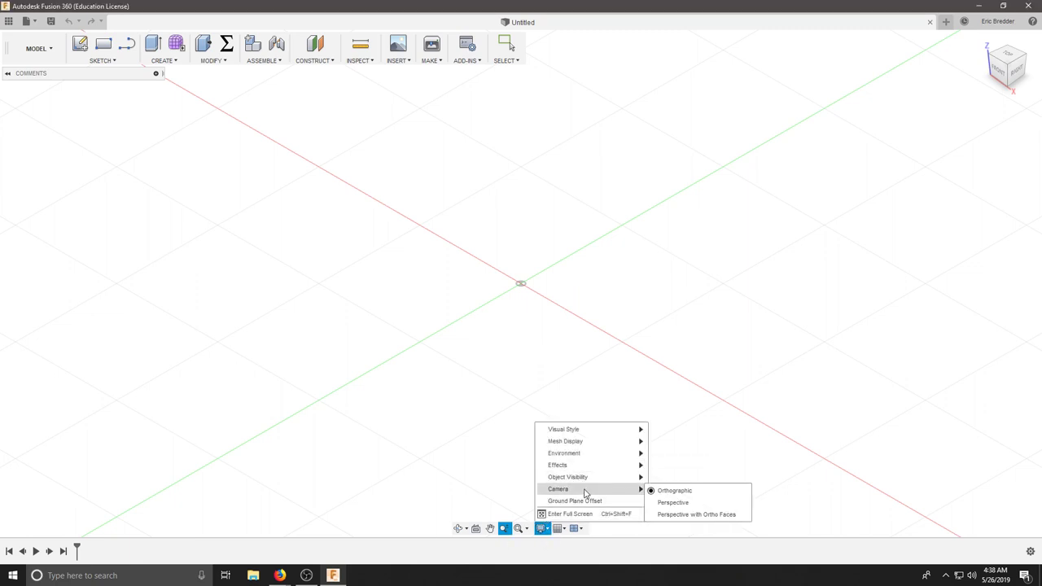
# Toggle the layout grid off and on, then zoom out to show the whole grid.
pyautogui.click(558, 528)
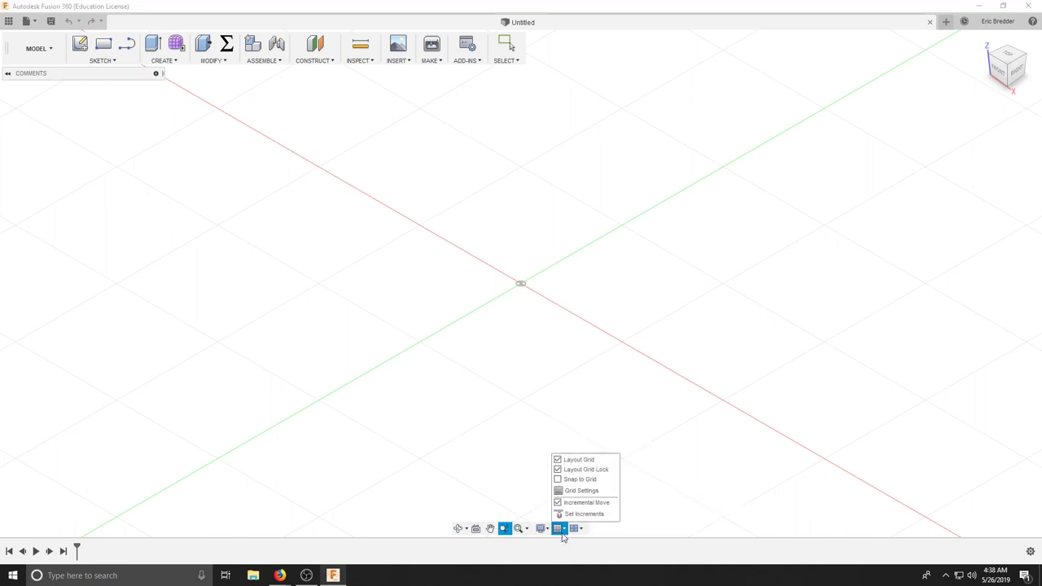
pyautogui.click(579, 460)
pyautogui.click(578, 460)
pyautogui.click(465, 314)
pyautogui.scroll(-10, 551, 321)
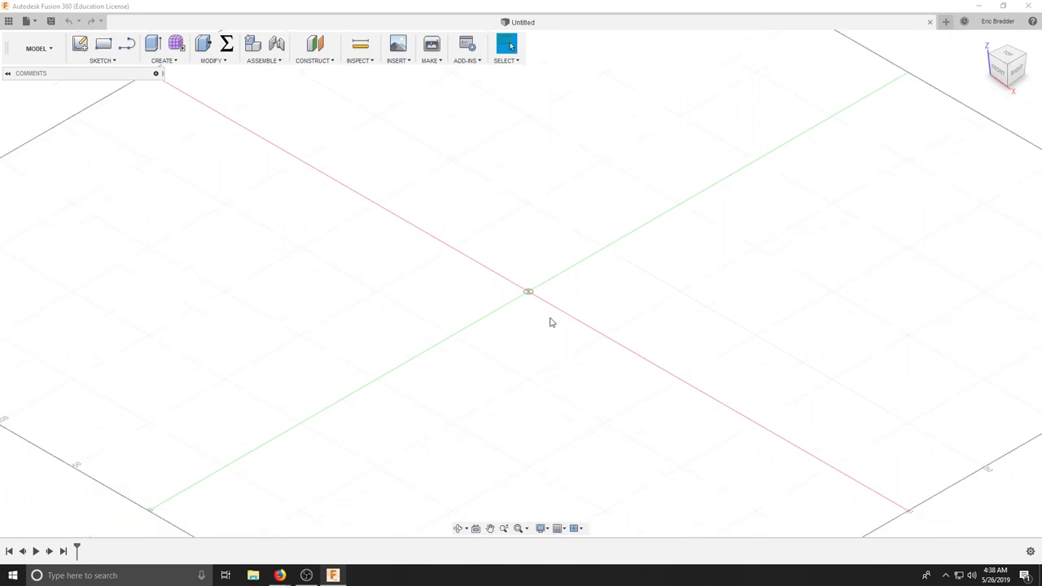
pyautogui.moveTo(540, 339); pyautogui.dragTo(557, 300, button='middle')
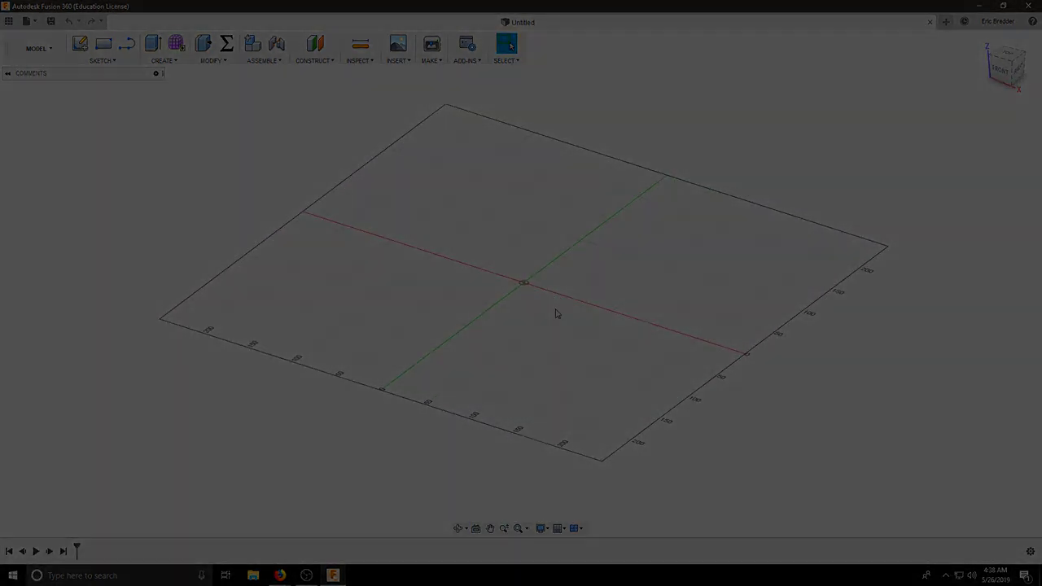